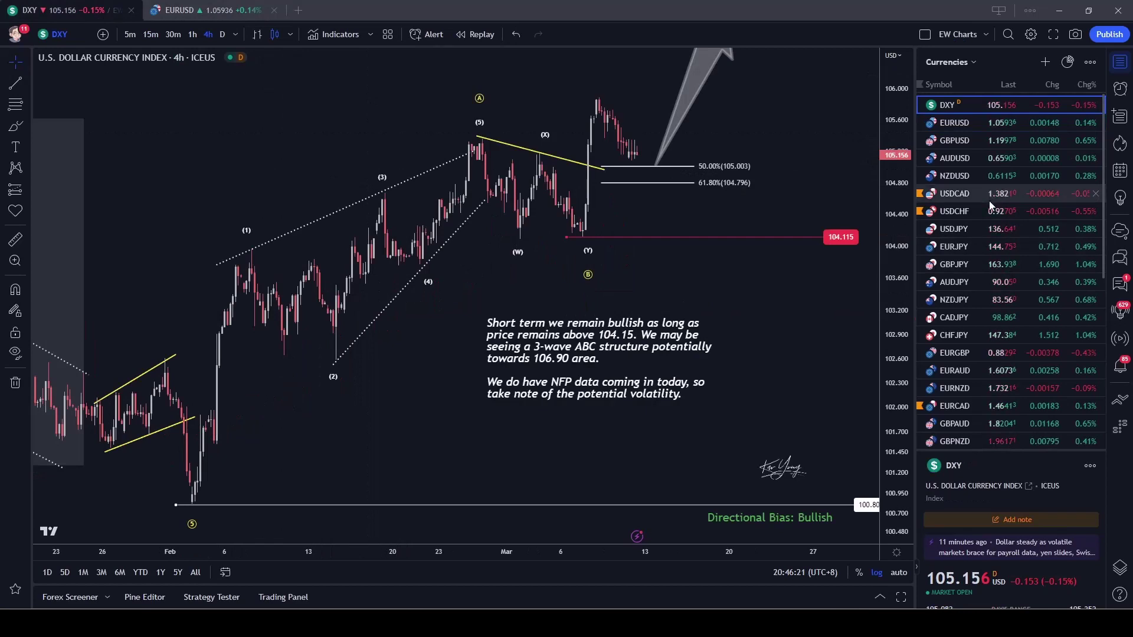
Open the annotated USDCAD 4-hour chart from the watchlist
left_click(988, 194)
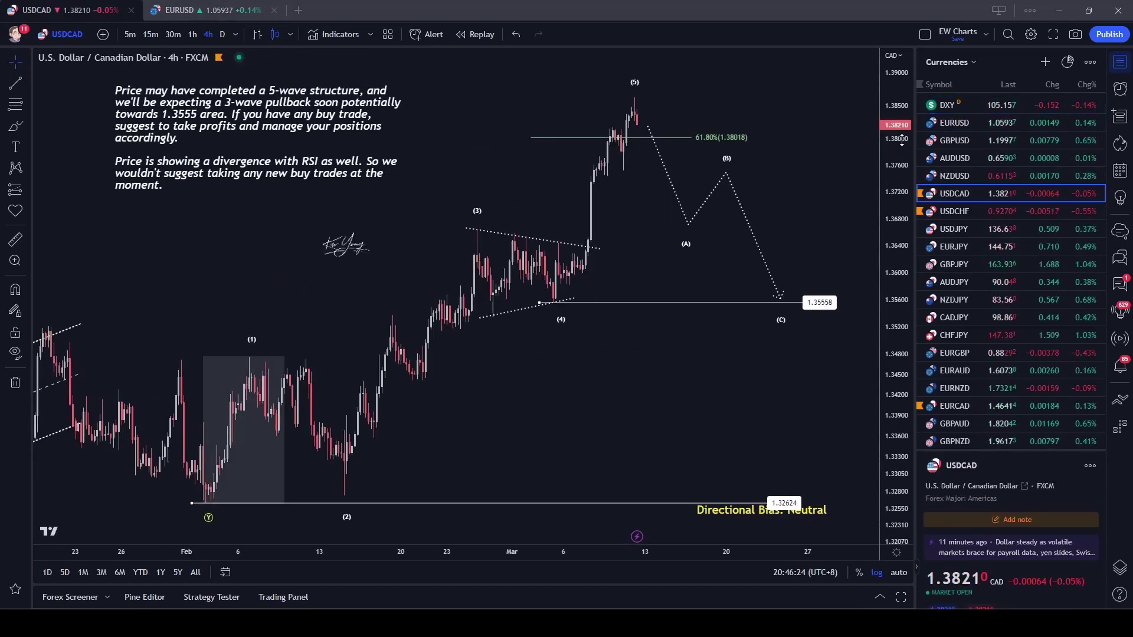
Compress the USDCAD price axis, then sketch brush strokes over the waves and undo them
left_click_drag(912, 159, 900, 201)
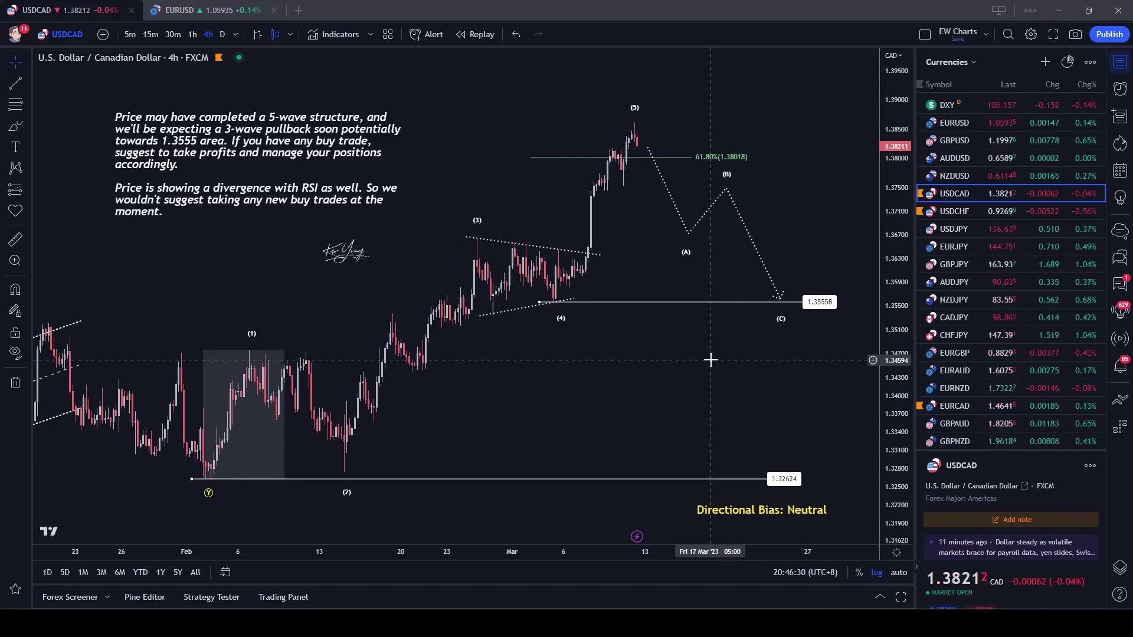
left_click(15, 125)
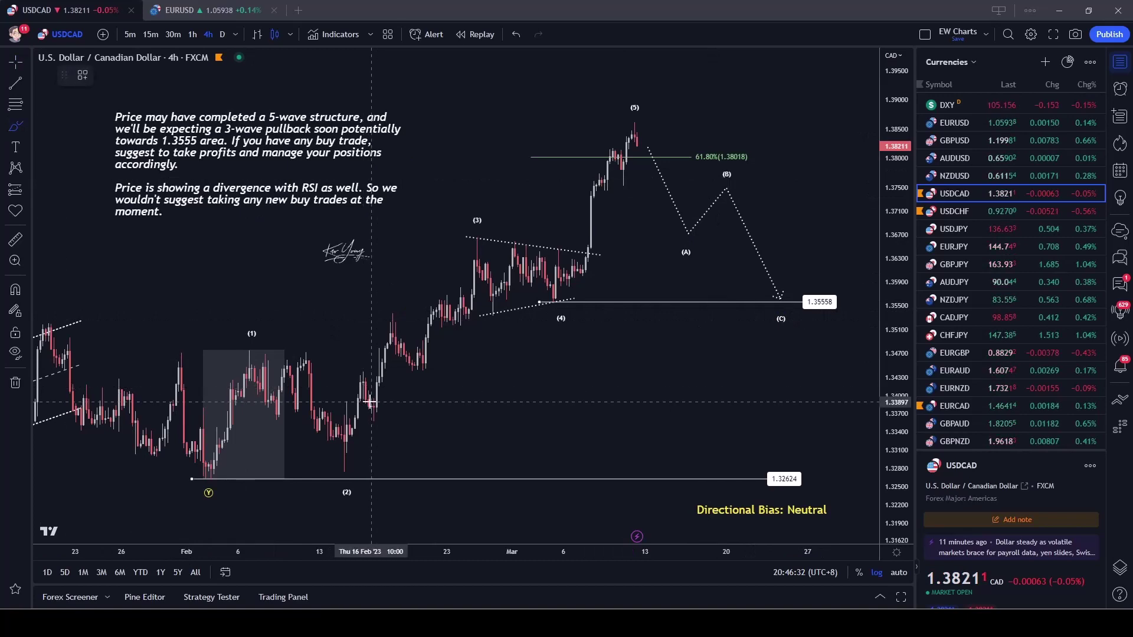
mouse_move(202, 477)
left_mouse_down()
mouse_move(269, 381)
mouse_move(317, 449)
mouse_move(453, 231)
mouse_move(541, 301)
mouse_move(639, 144)
left_mouse_up()
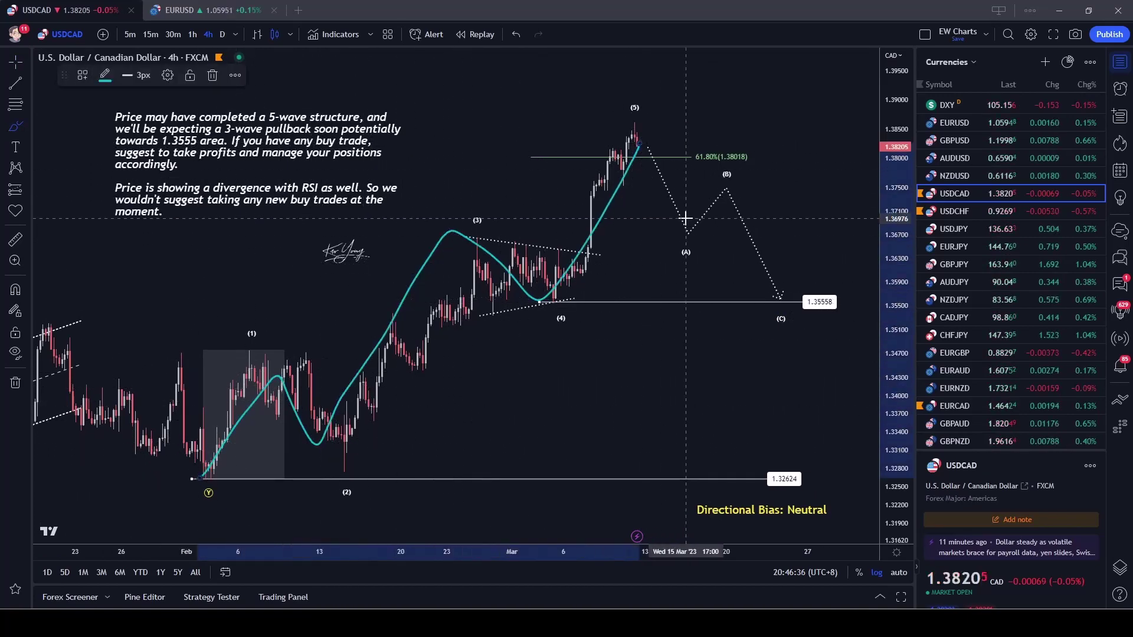
mouse_move(654, 141)
left_mouse_down()
mouse_move(619, 170)
mouse_move(596, 136)
mouse_move(652, 121)
mouse_move(597, 121)
mouse_move(706, 123)
left_mouse_up()
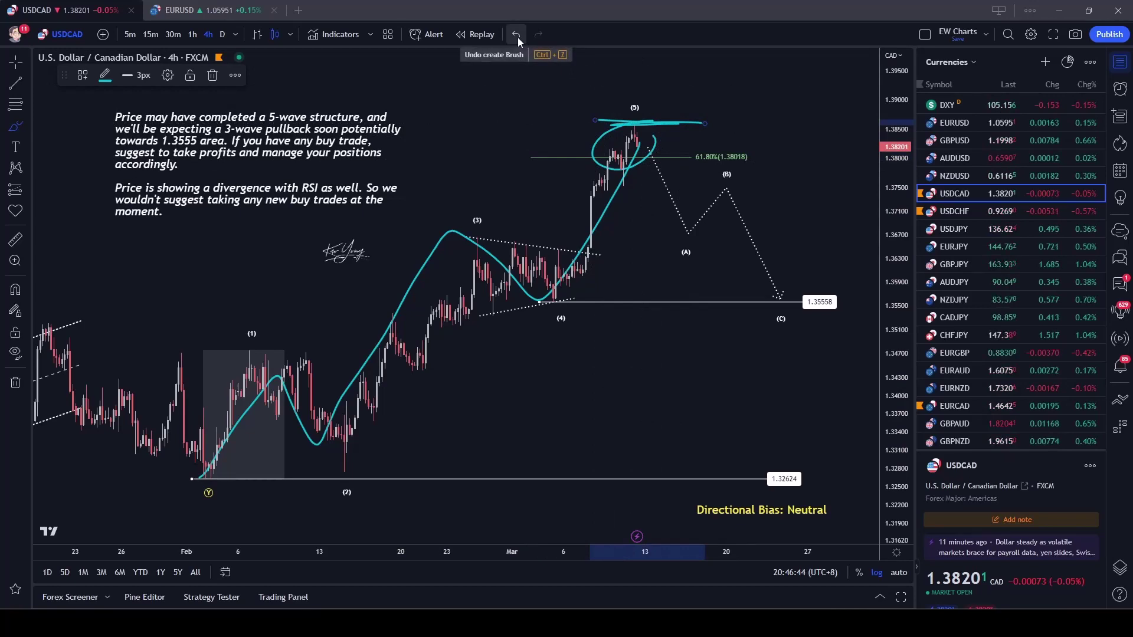
left_click_drag(652, 154, 699, 211)
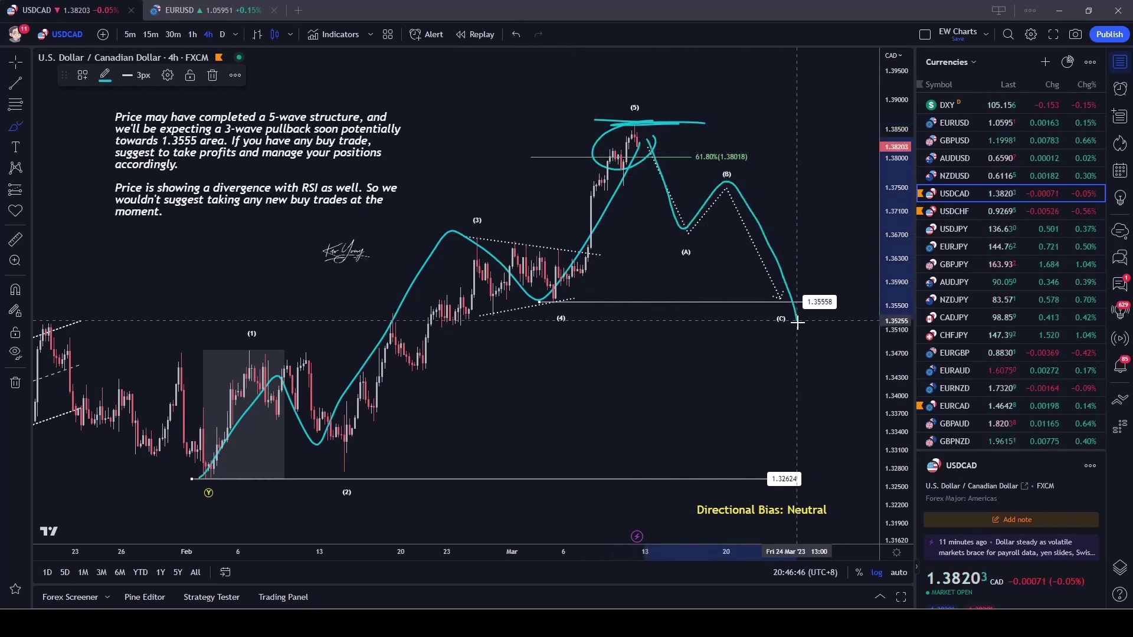
left_click(517, 34)
left_click(517, 34)
left_click(518, 34)
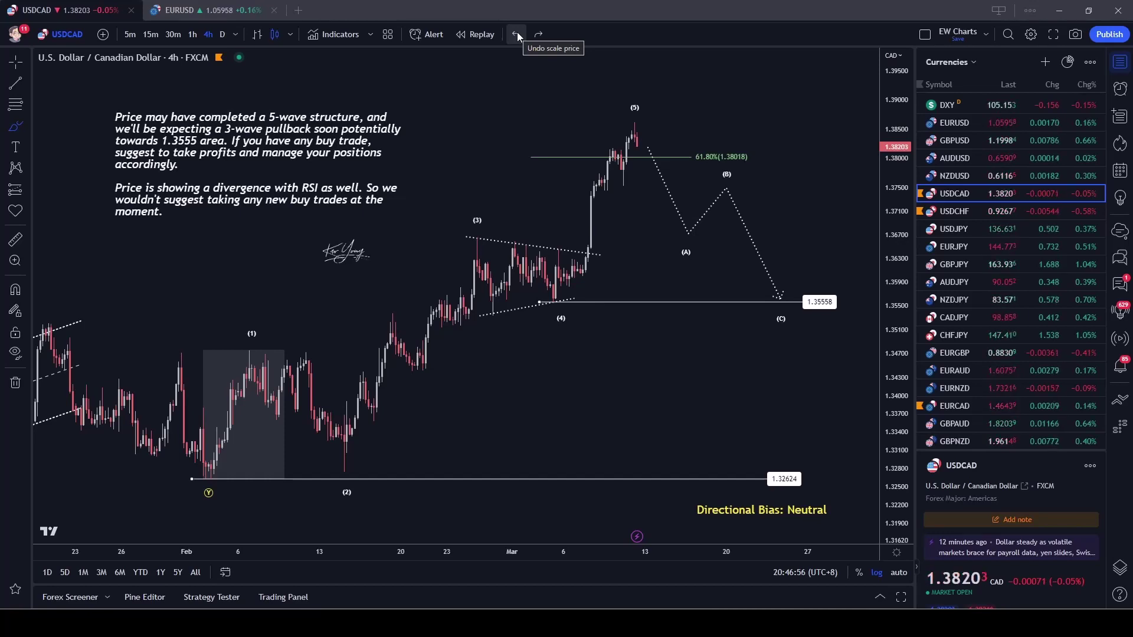
Add a 'catalyst' text label below the projected pullback and select it
left_click(15, 147)
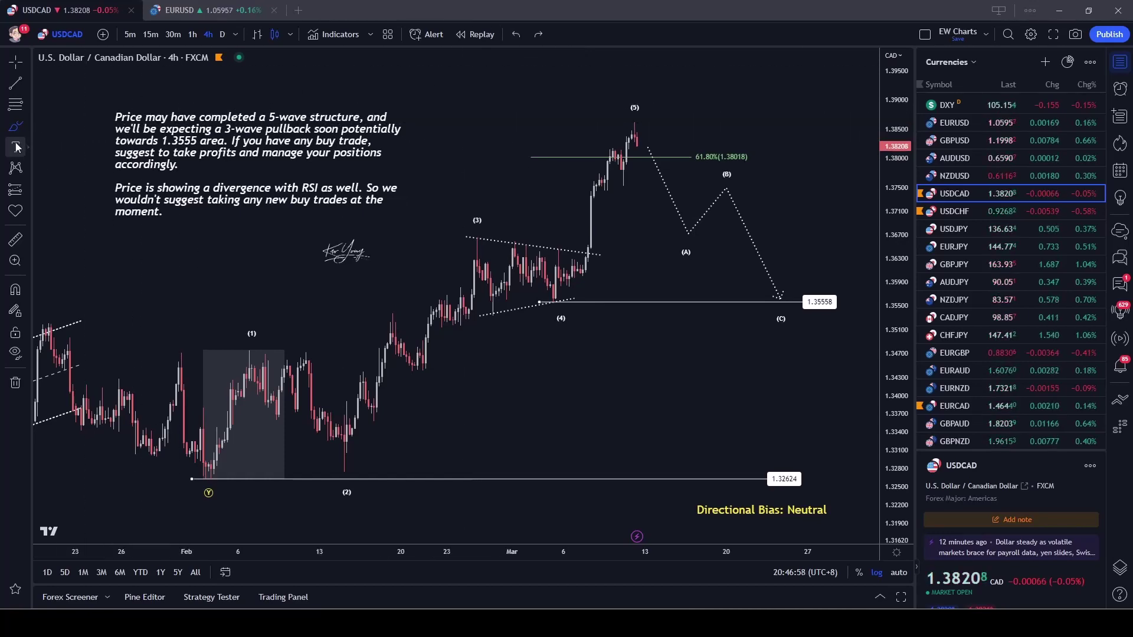
left_click(632, 381)
type("catalyst")
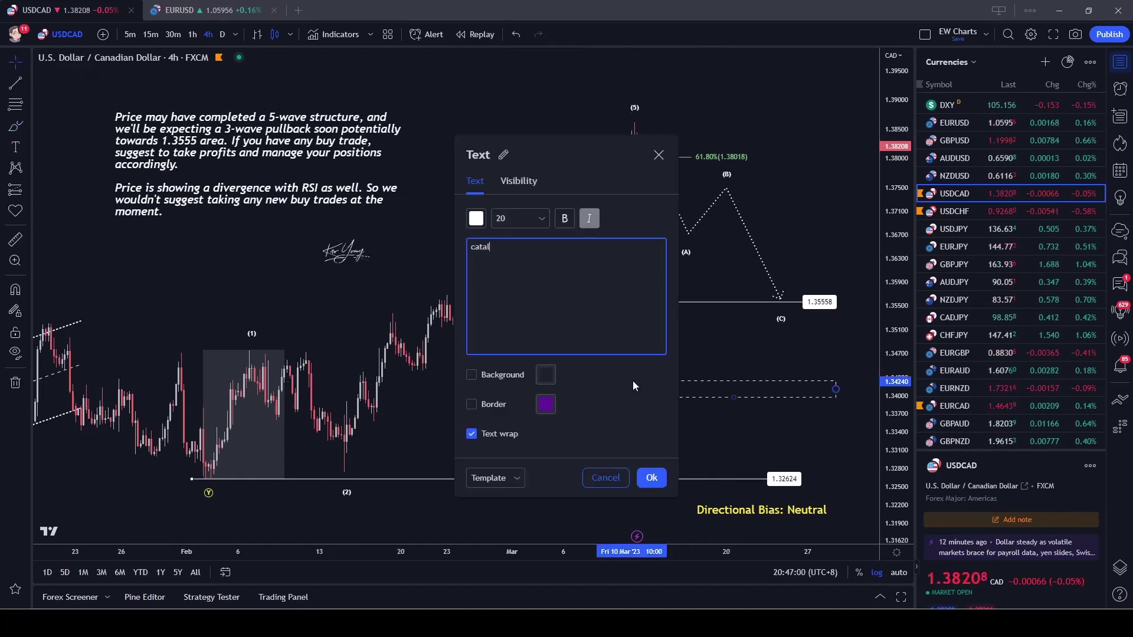
left_click(448, 386)
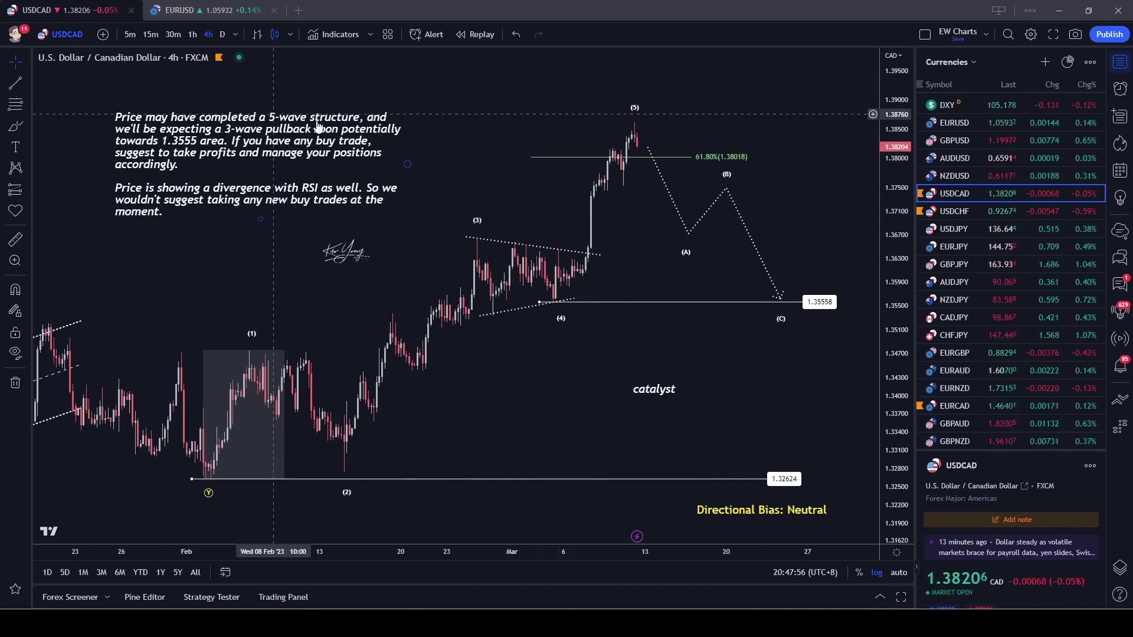
left_click(667, 394)
Delete the catalyst label, zoom in, then draw and undo two brush lines along the rally
key("Delete")
scroll(655, 387, "up", 1)
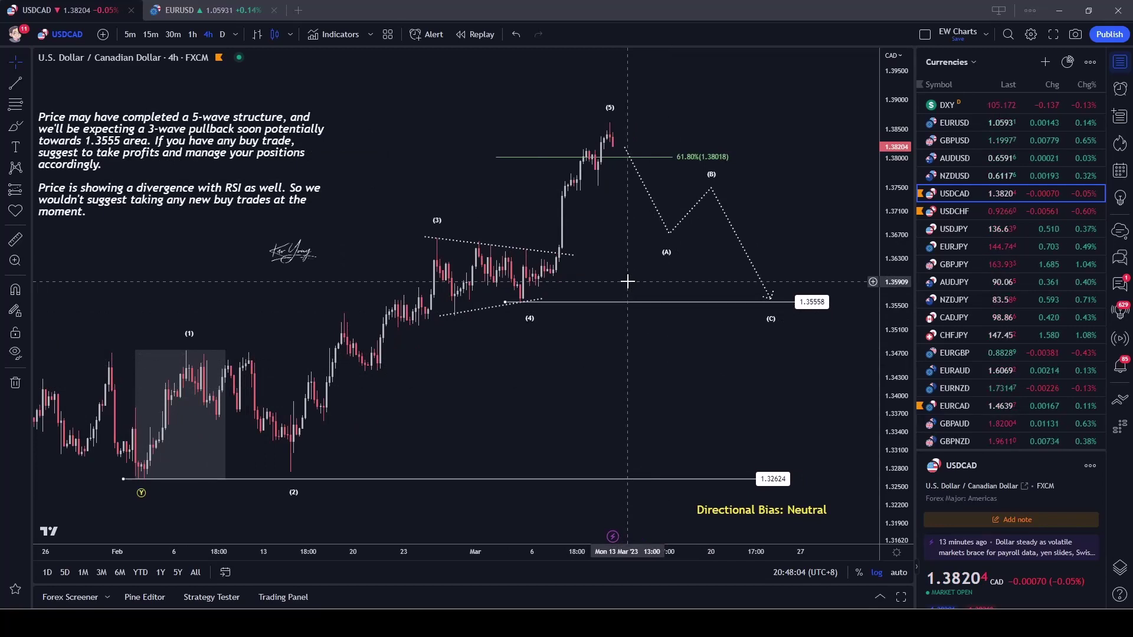
left_click(15, 125)
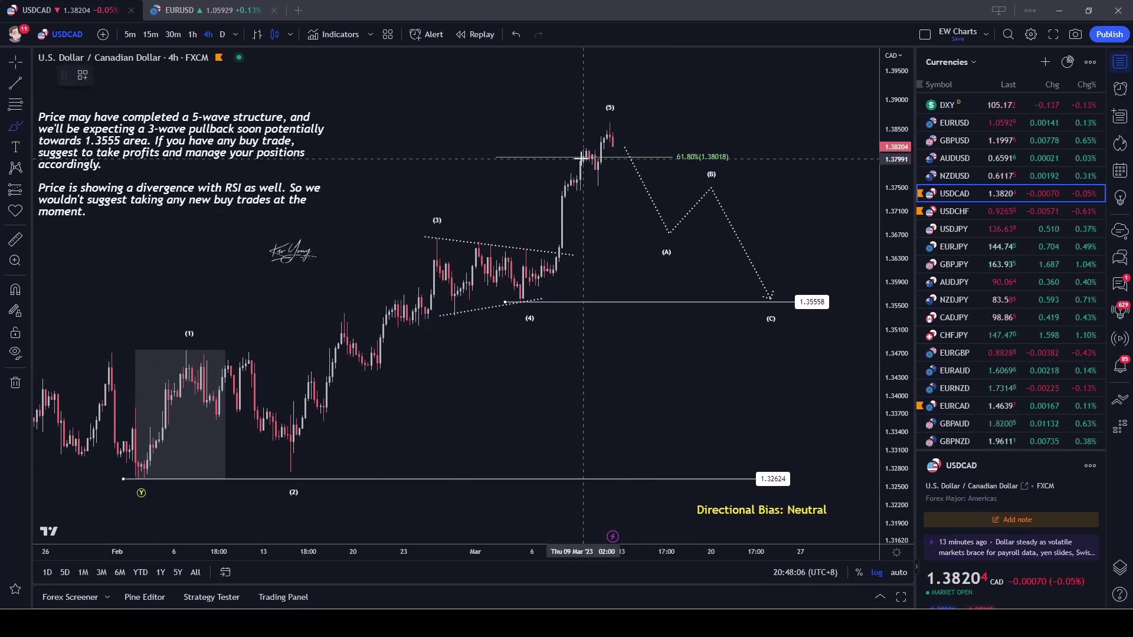
left_click_drag(551, 178, 615, 119)
left_click_drag(575, 205, 625, 148)
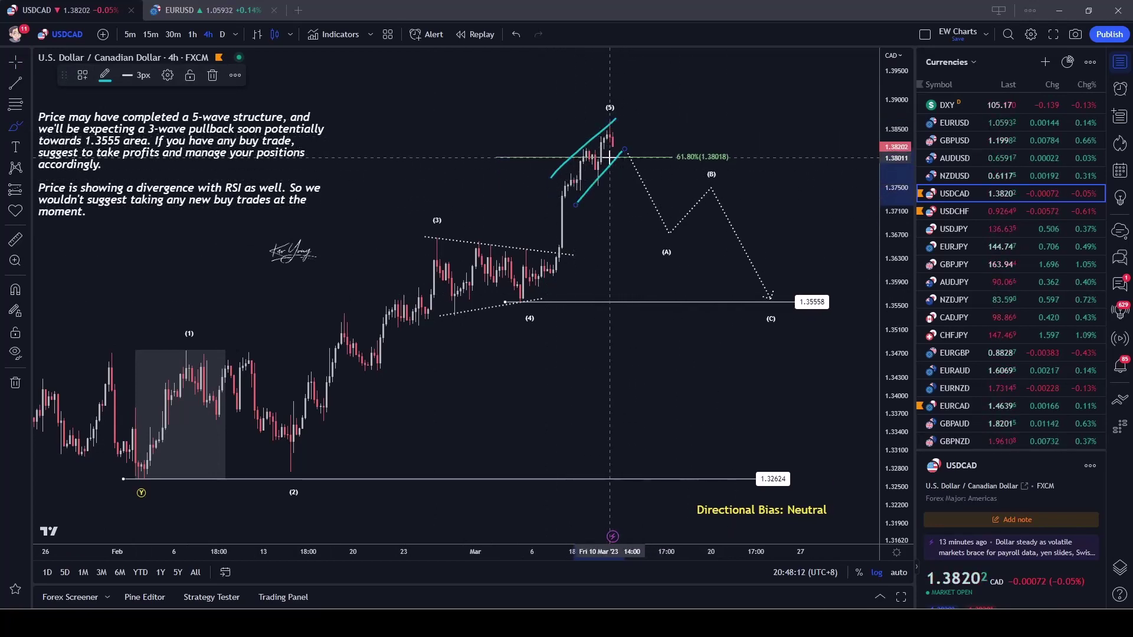
left_click(516, 35)
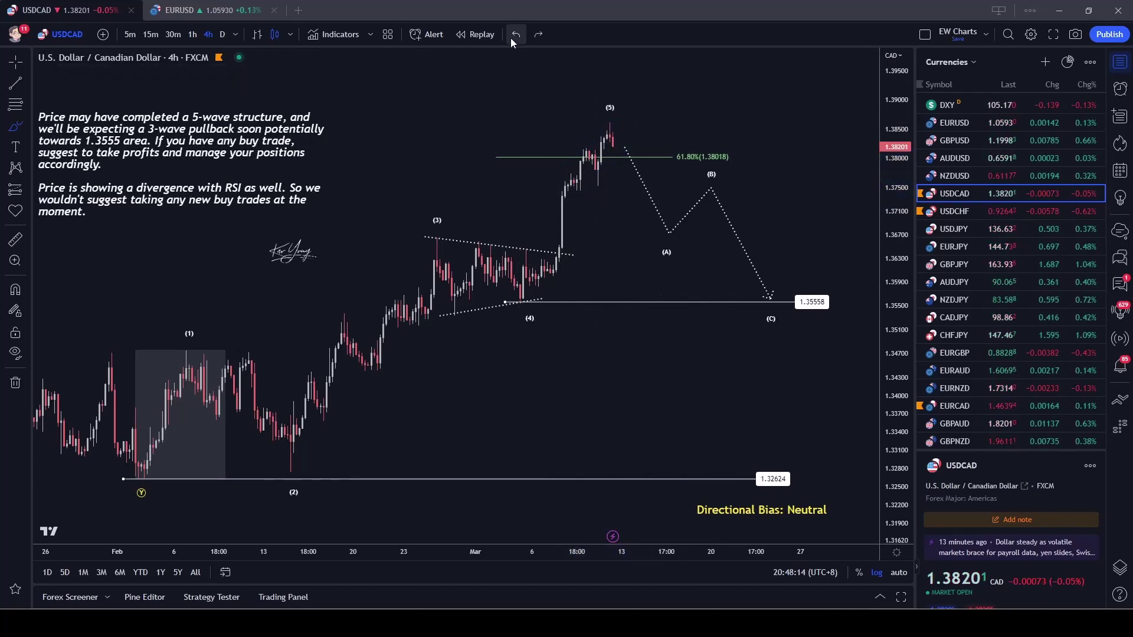
Add the Relative Strength Index indicator from the indicator list
left_click(340, 31)
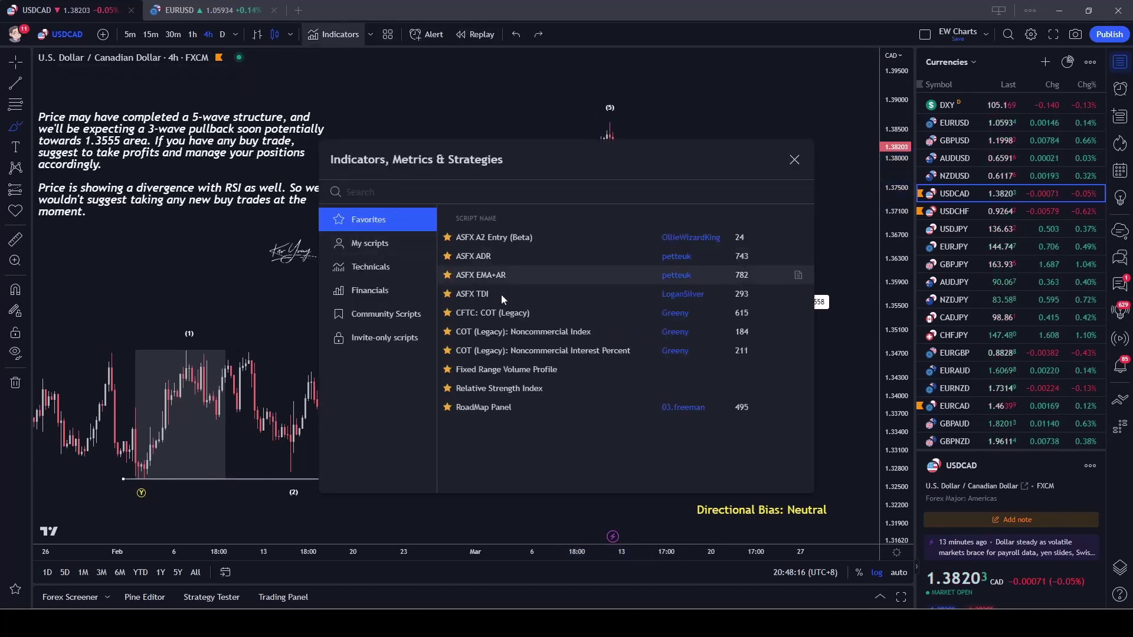
left_click(494, 388)
left_click(140, 400)
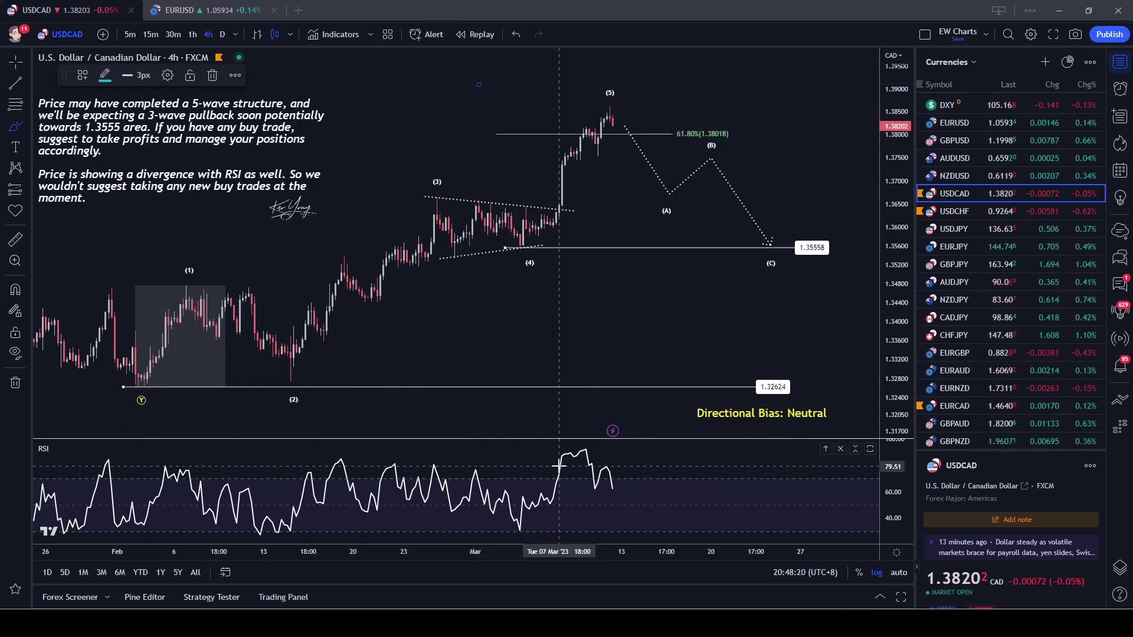
key("Escape")
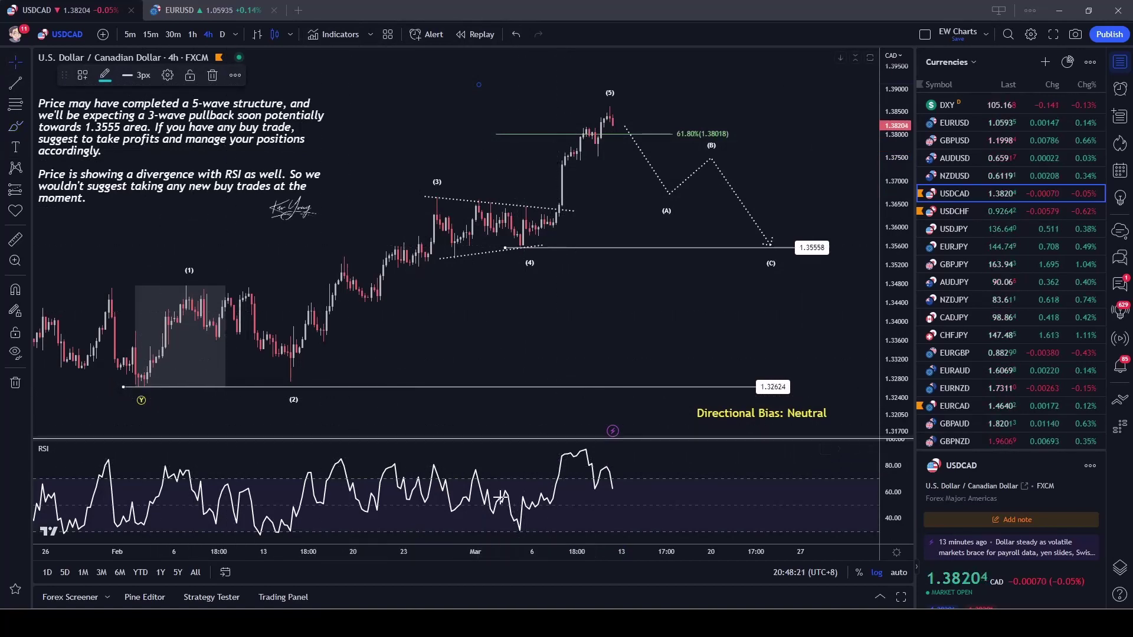
Set the RSI upper band to 80 and lower band to 20
double_click(562, 472)
left_click(646, 264)
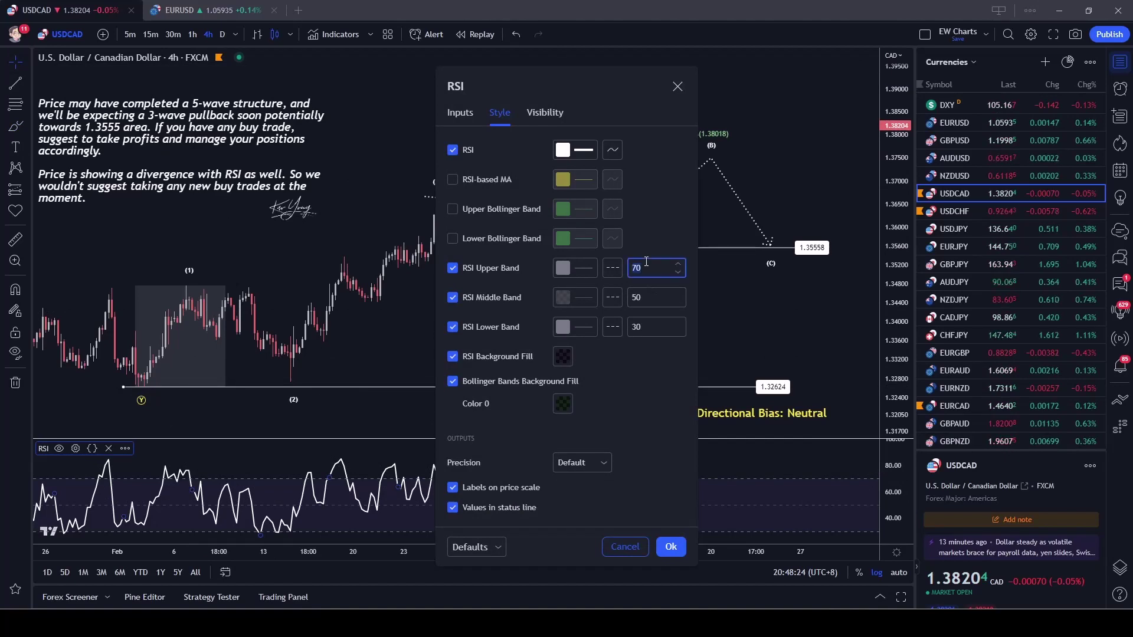
left_click(648, 334)
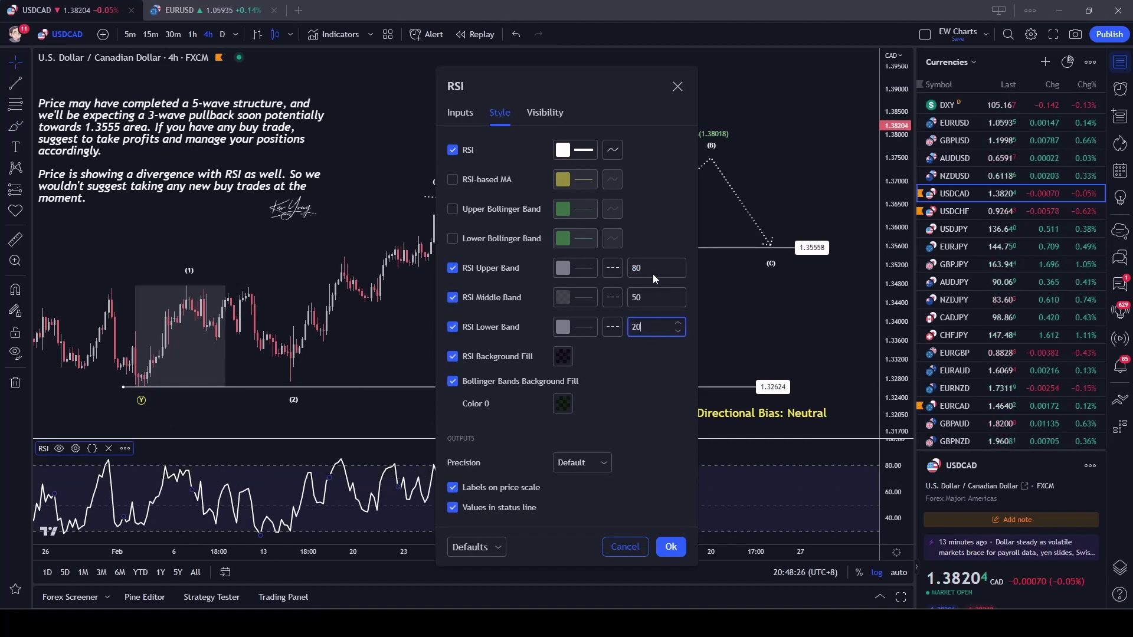
type("20")
left_click(456, 114)
left_click(465, 453)
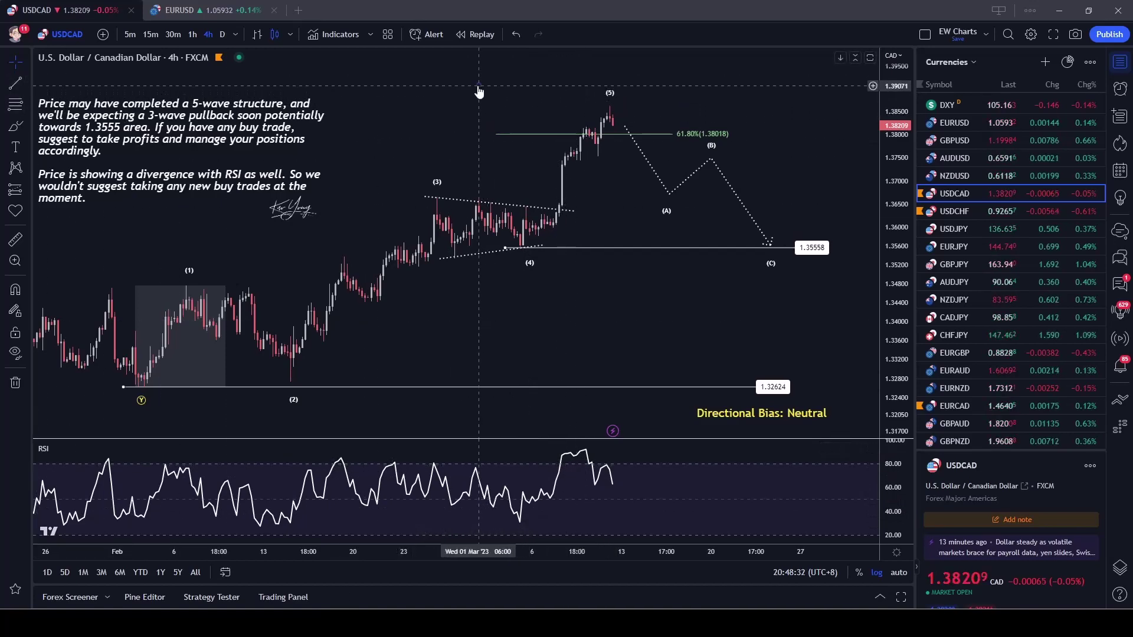
Brush-mark the price/RSI divergence, undo the marks, and remove the RSI pane with Ctrl+Z
left_click(15, 125)
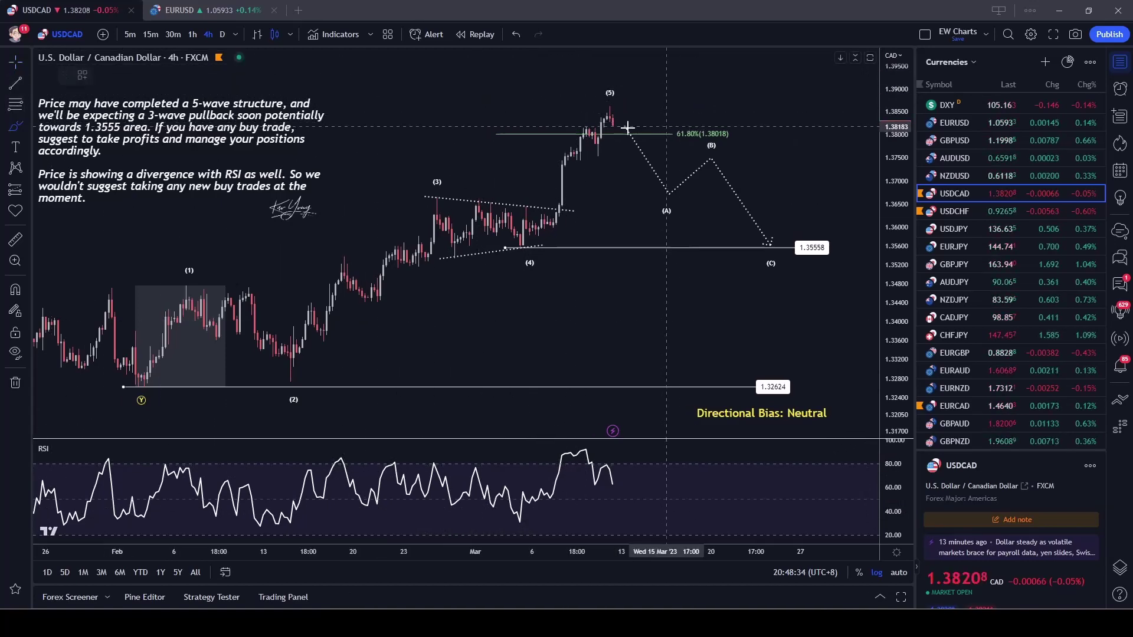
left_click_drag(546, 159, 616, 108)
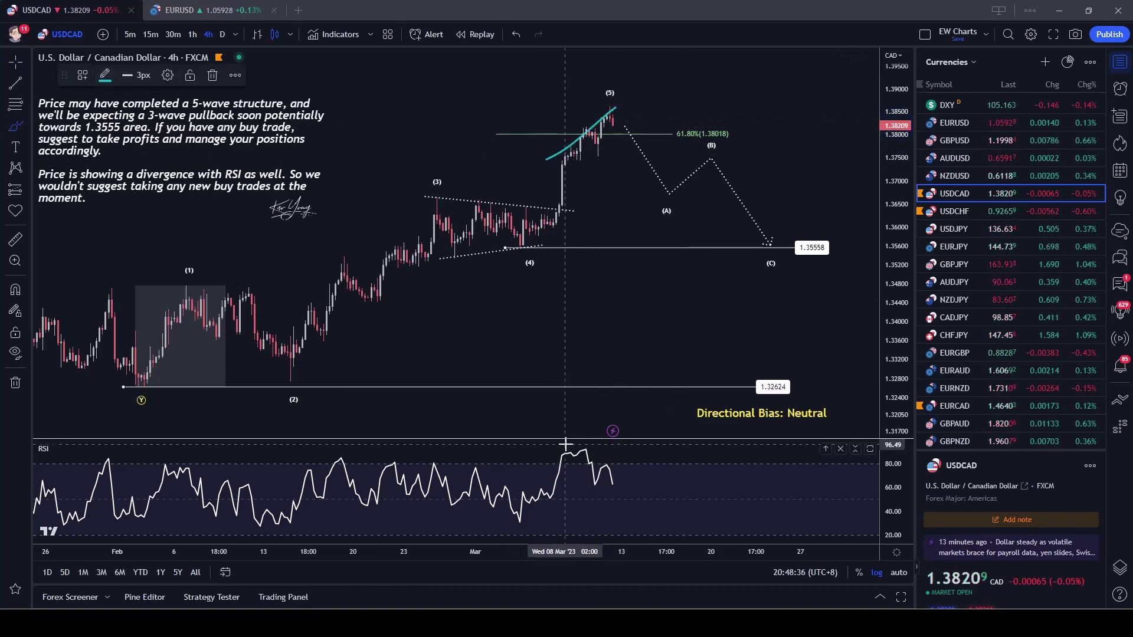
left_click_drag(566, 444, 633, 468)
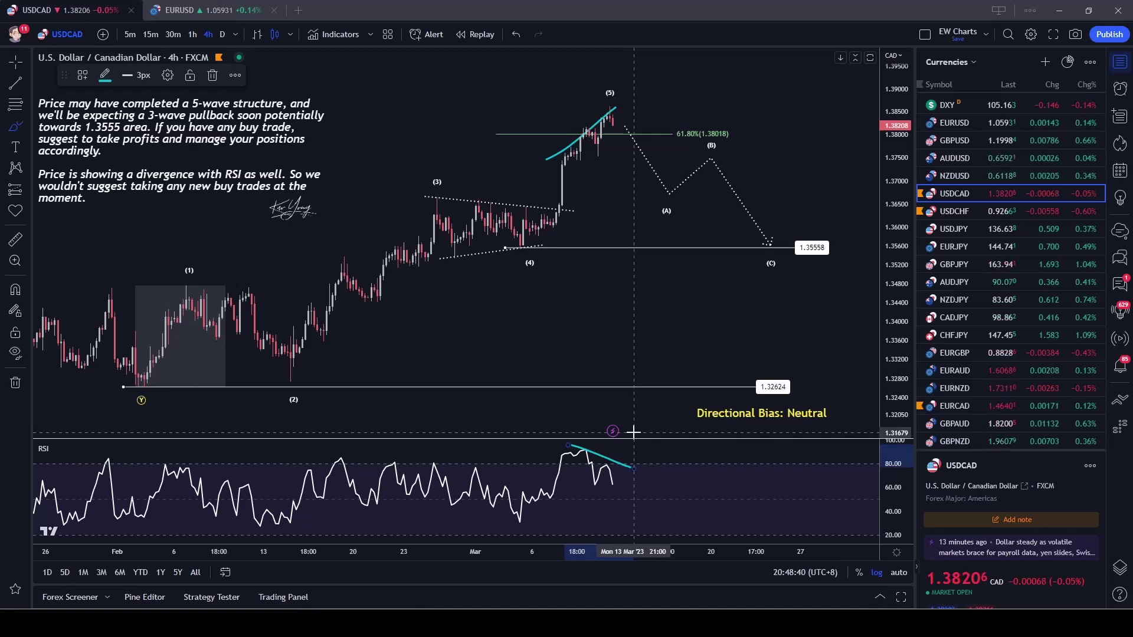
left_click(511, 39)
left_click(511, 38)
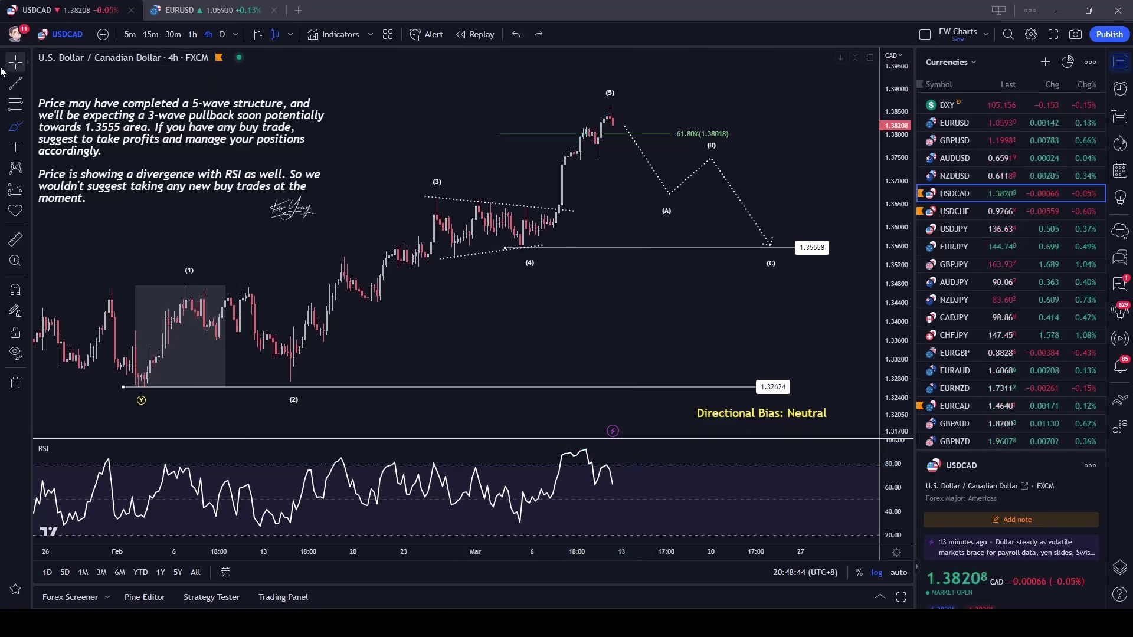
key("ctrl+z")
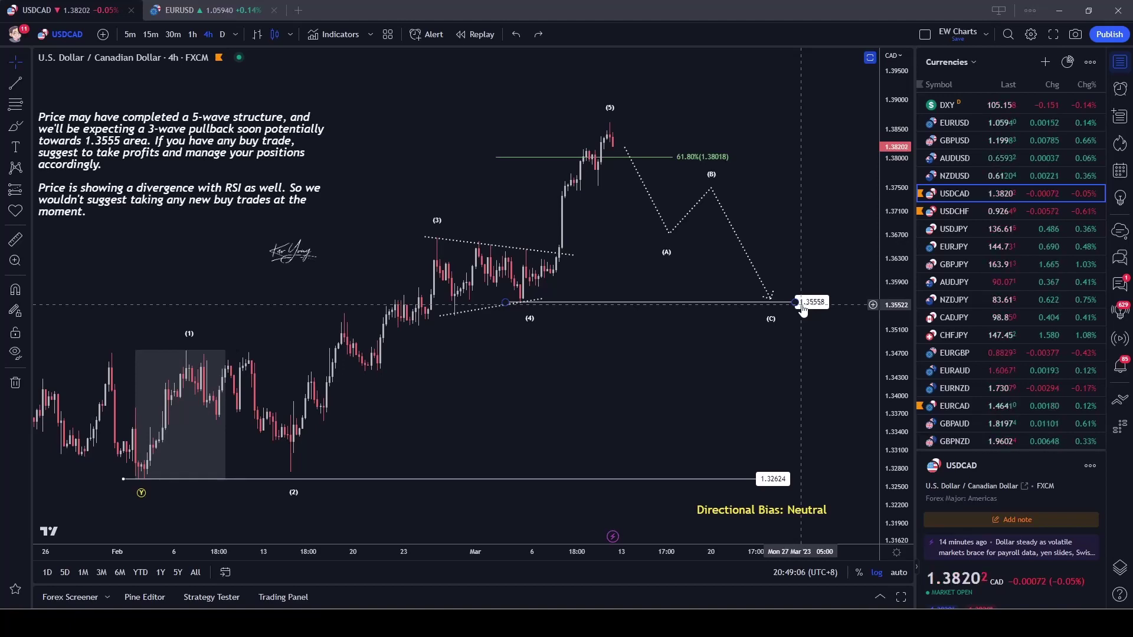
key("alt+b")
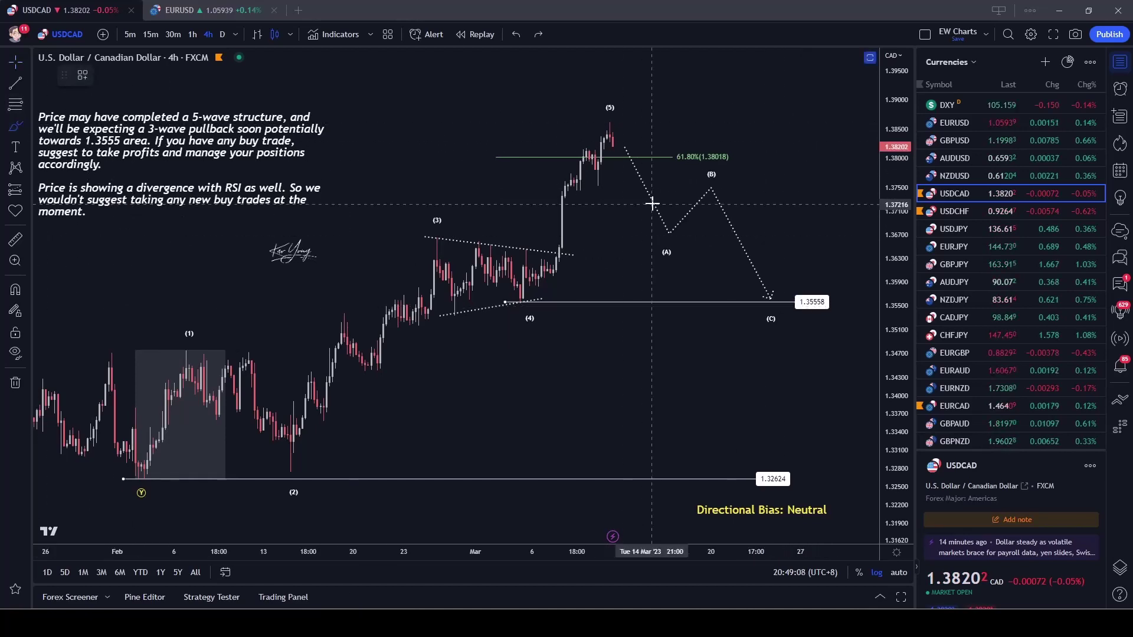
mouse_move(624, 152)
left_mouse_down()
mouse_move(610, 303)
mouse_move(720, 230)
mouse_move(663, 152)
left_mouse_up()
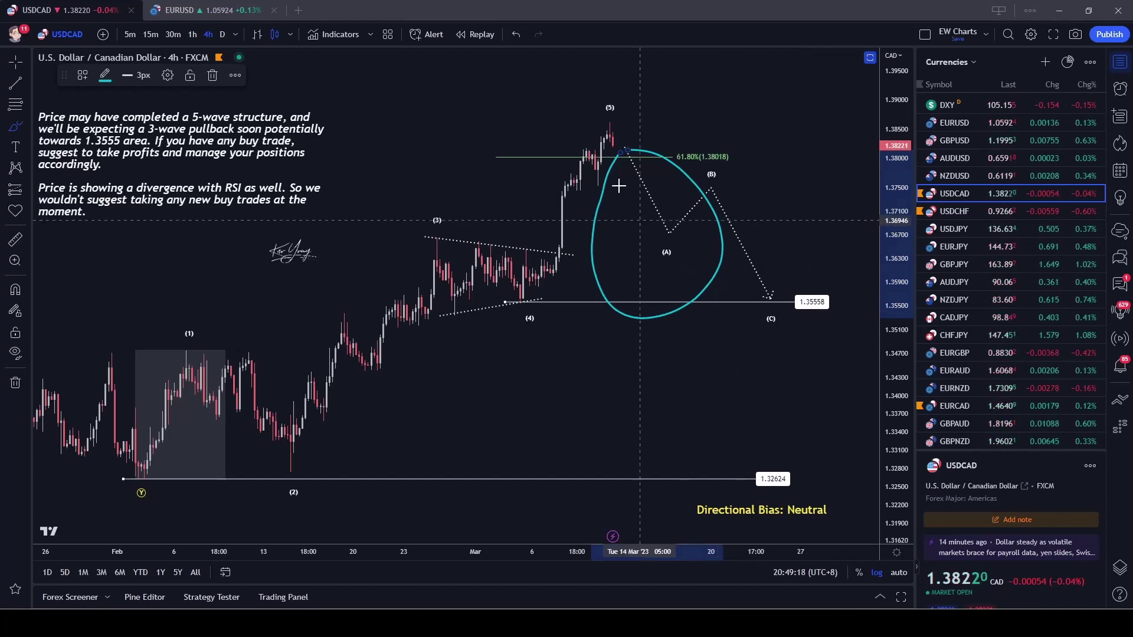
left_click(517, 35)
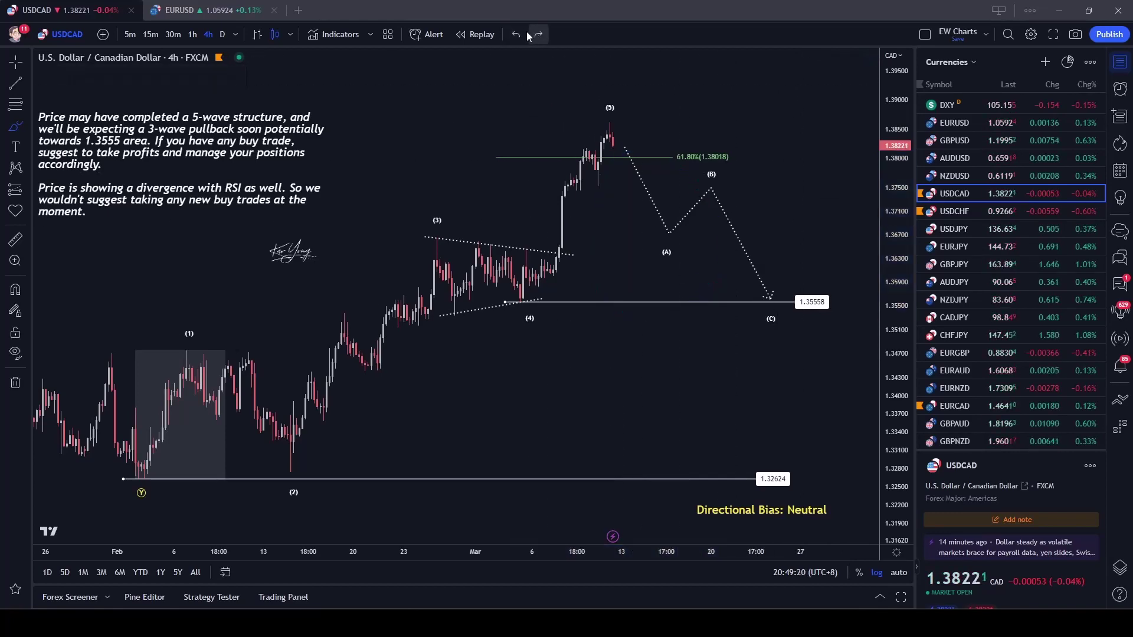